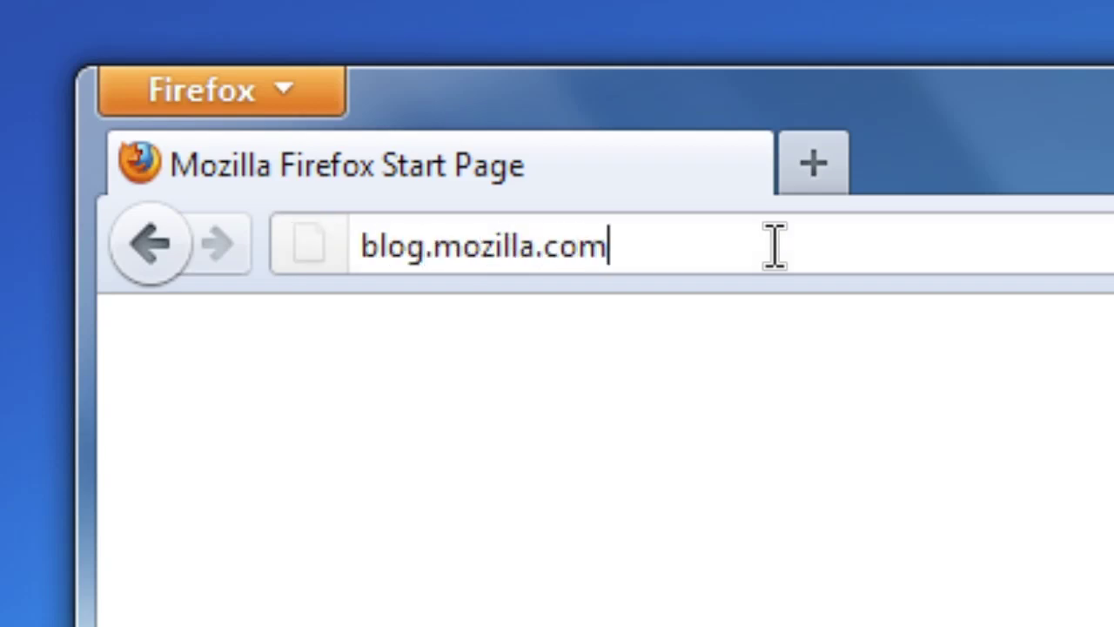
# - Load blog.mozilla.com/verdi from the address bar
pyautogui.write('mozilla.com/verdi')
pyautogui.press('Return')
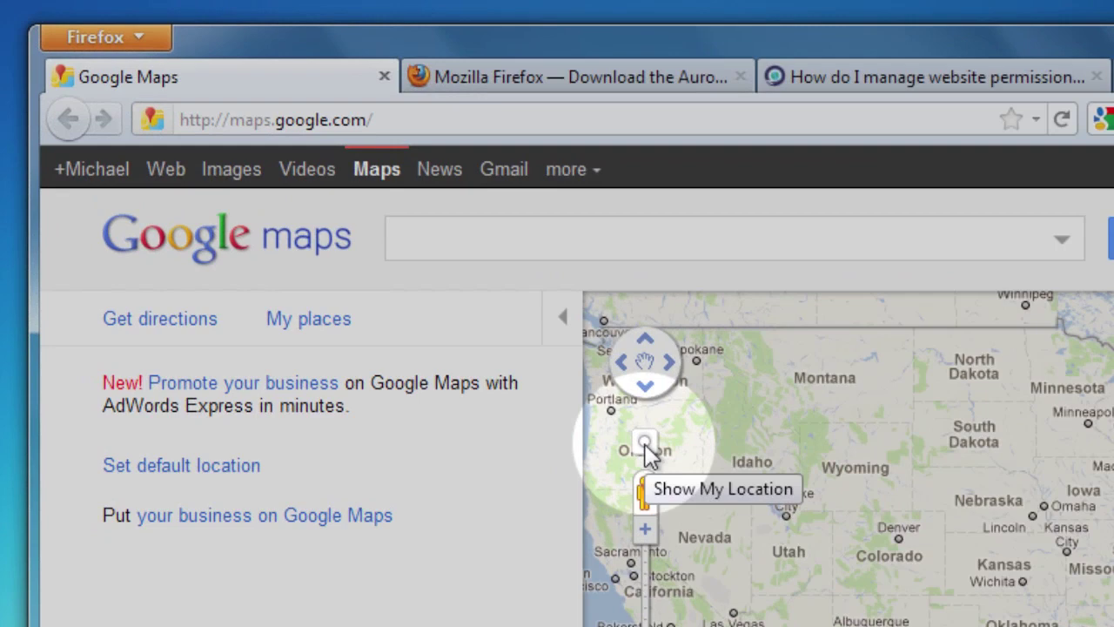
# - Show my location on Google Maps and choose Always Share for maps.google.com
pyautogui.click(645, 445)
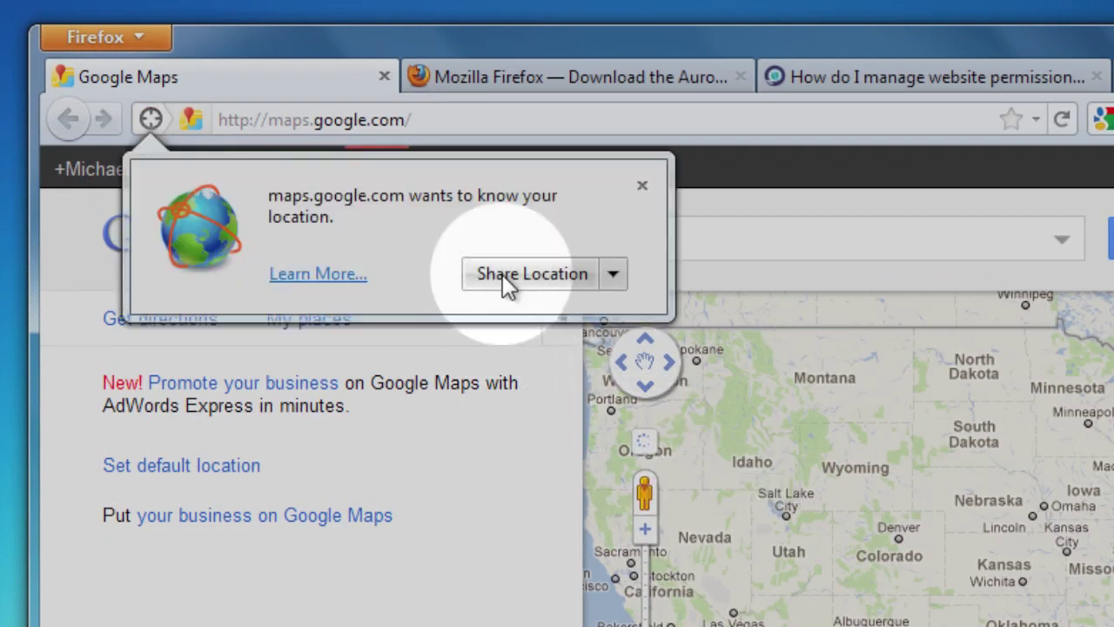
pyautogui.click(611, 277)
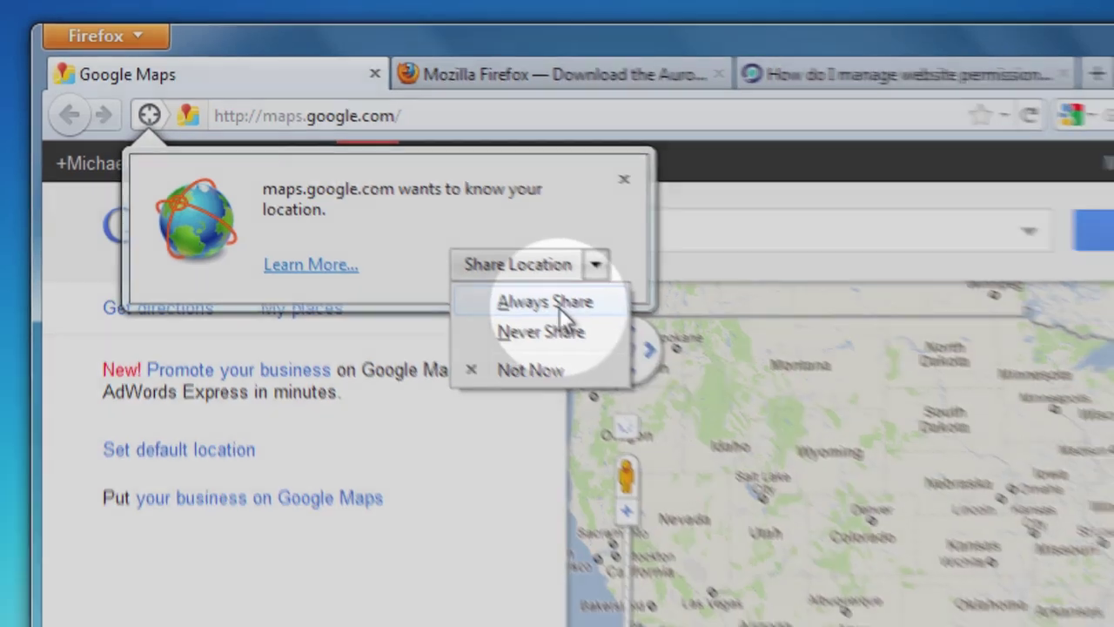
pyautogui.click(574, 322)
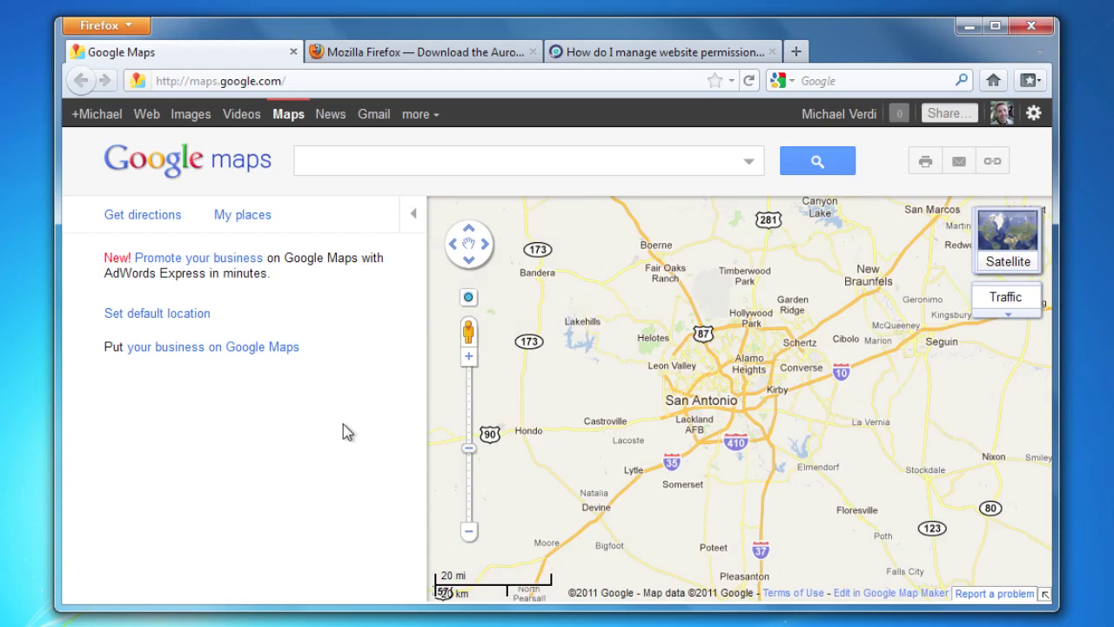
# - Glance at the account menu, then load about:permissions in a new tab
pyautogui.click(840, 120)
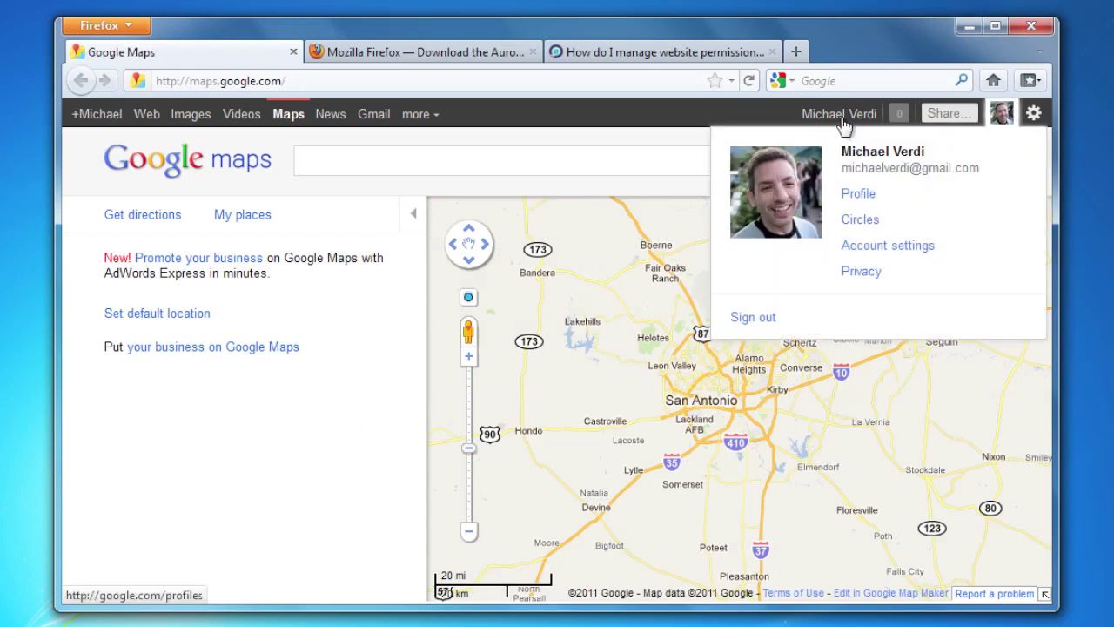
pyautogui.click(842, 124)
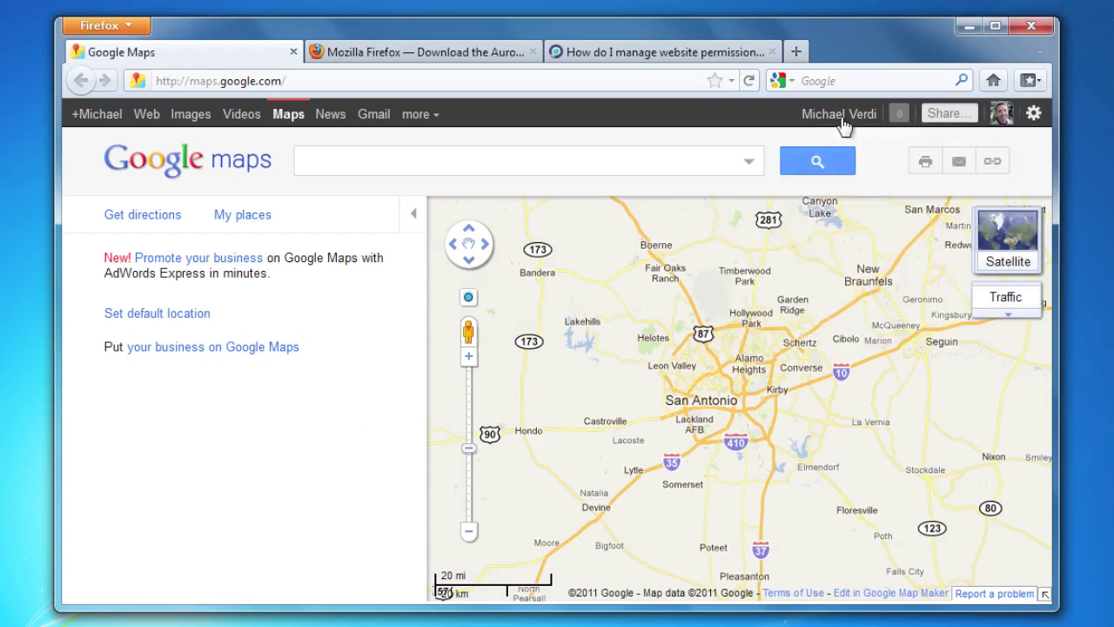
pyautogui.click(795, 53)
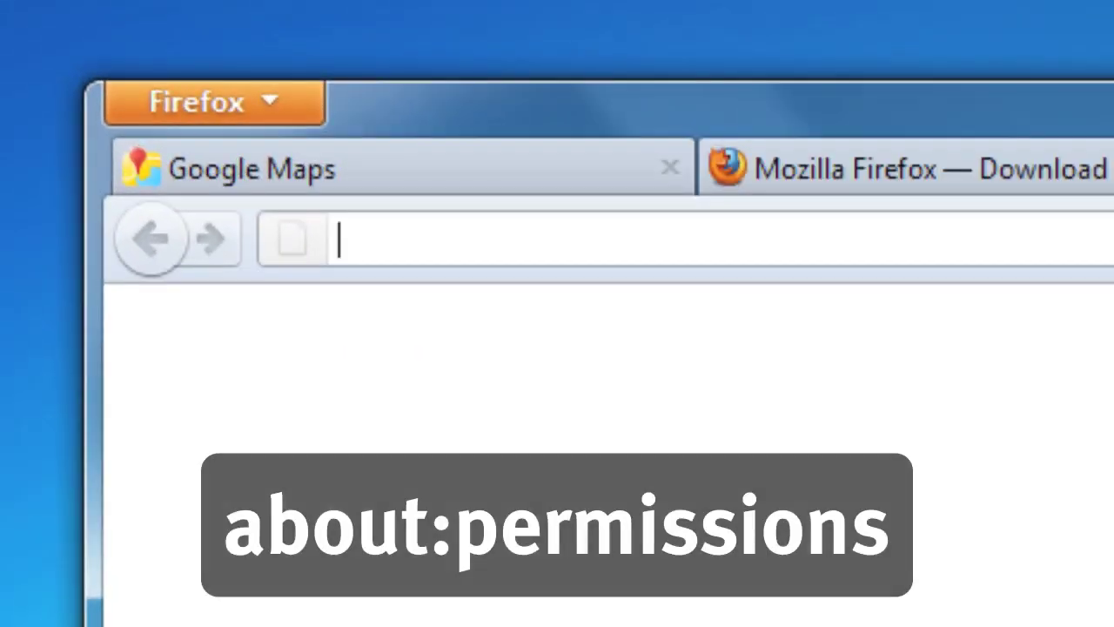
pyautogui.write('about')
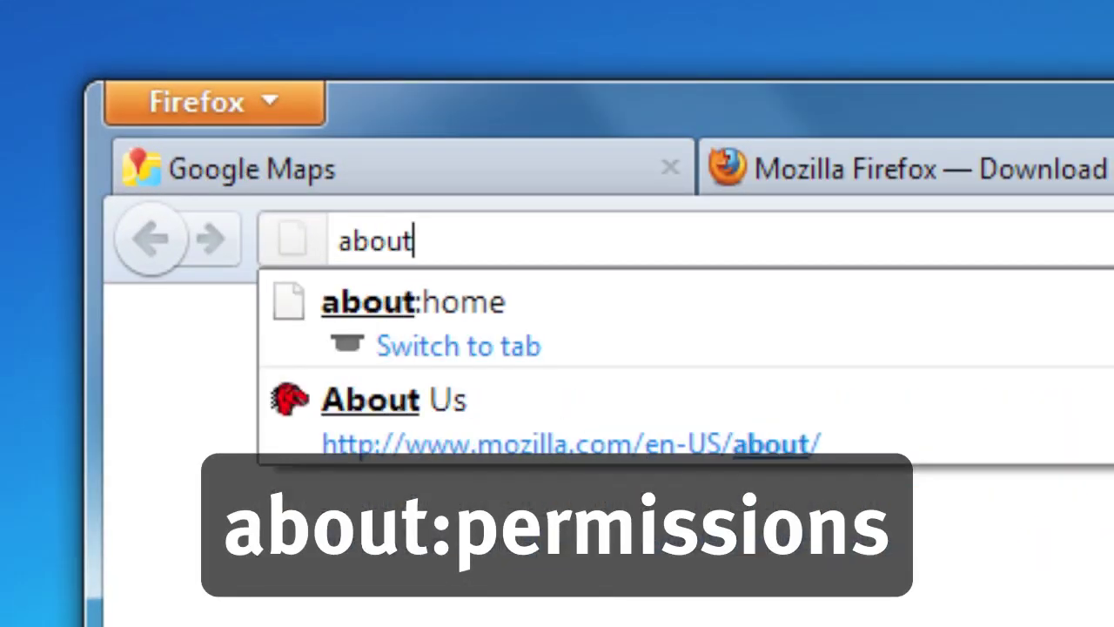
pyautogui.write(':per')
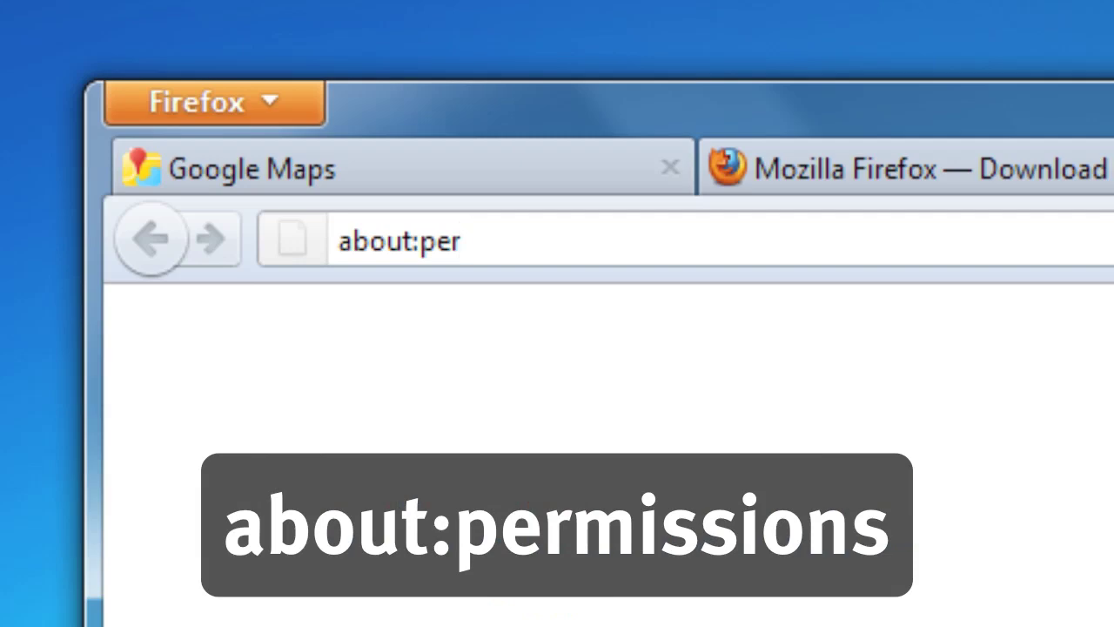
pyautogui.write('missions')
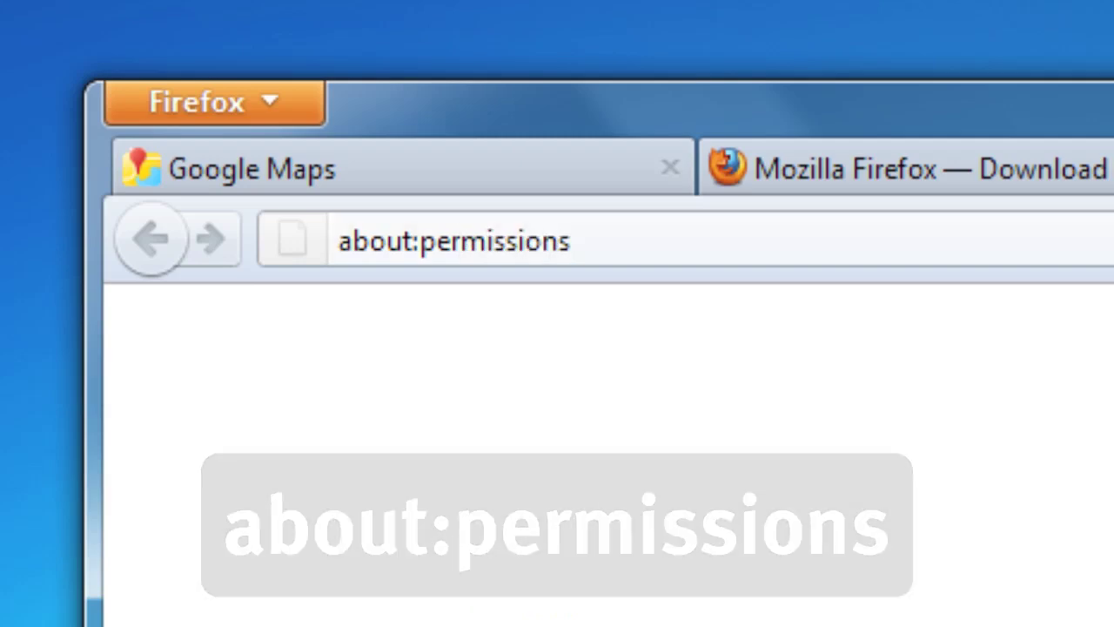
pyautogui.press('Return')
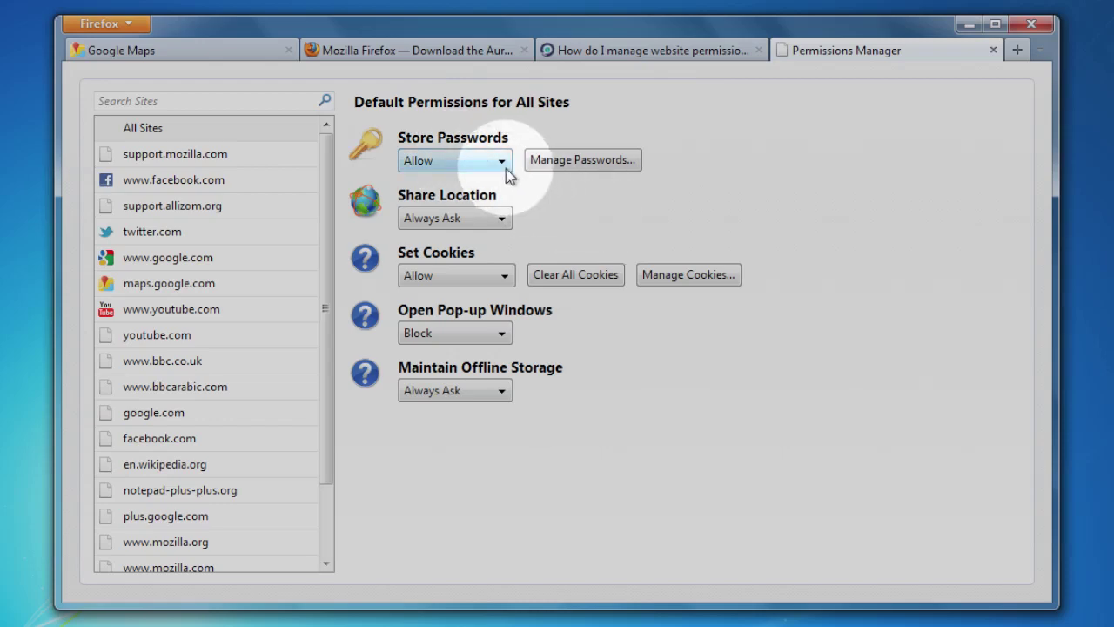
pyautogui.click(502, 162)
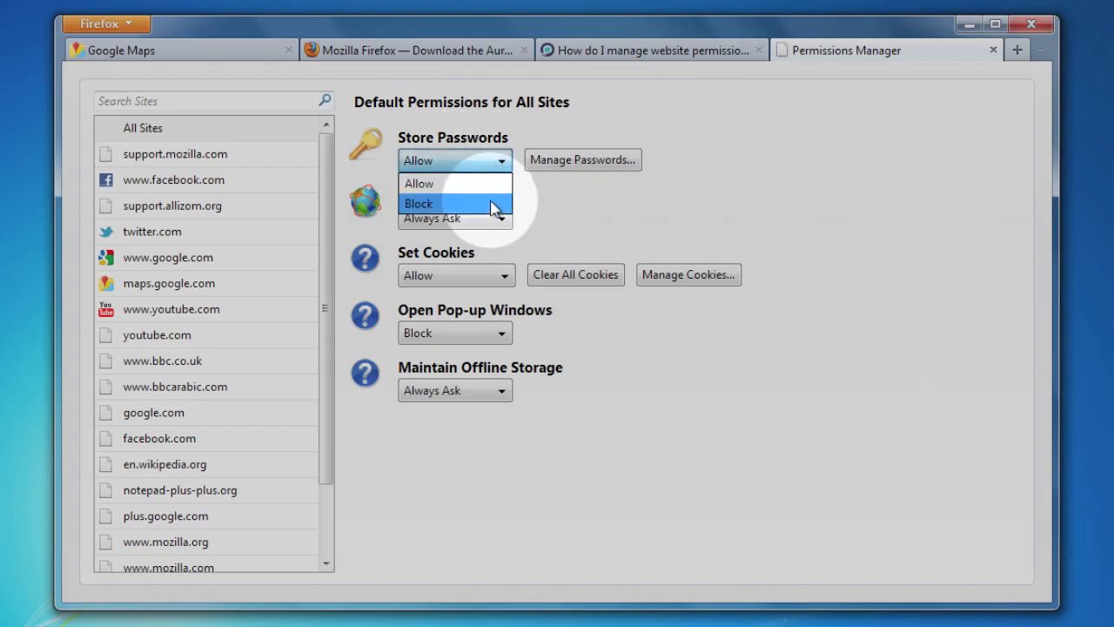
pyautogui.click(600, 207)
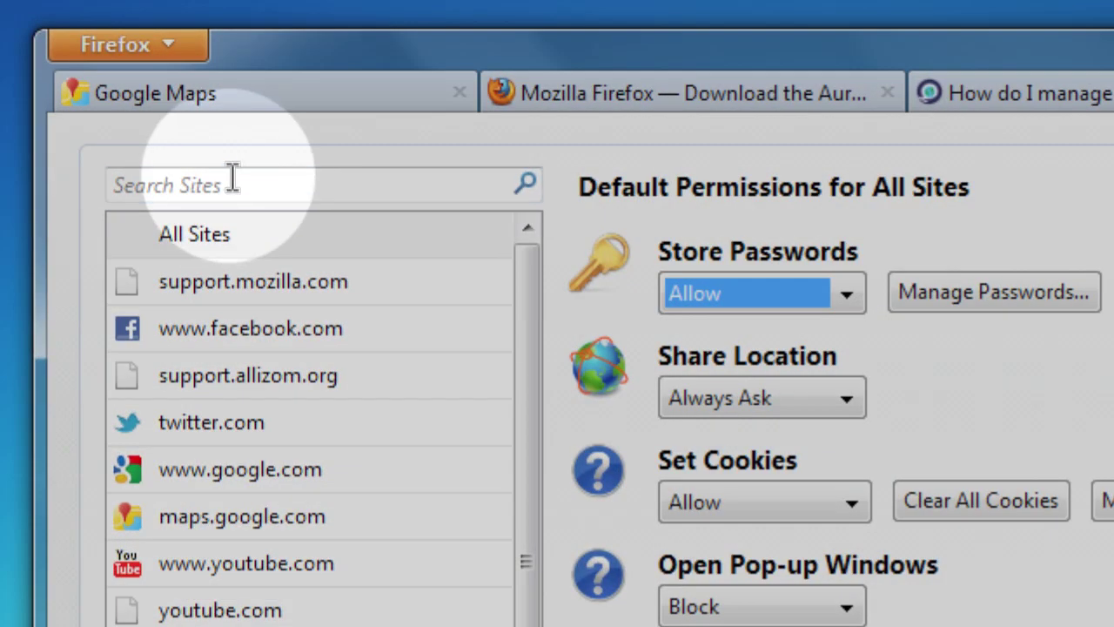
# - Filter the site list for 'google' and select maps.google.com
pyautogui.click(165, 100)
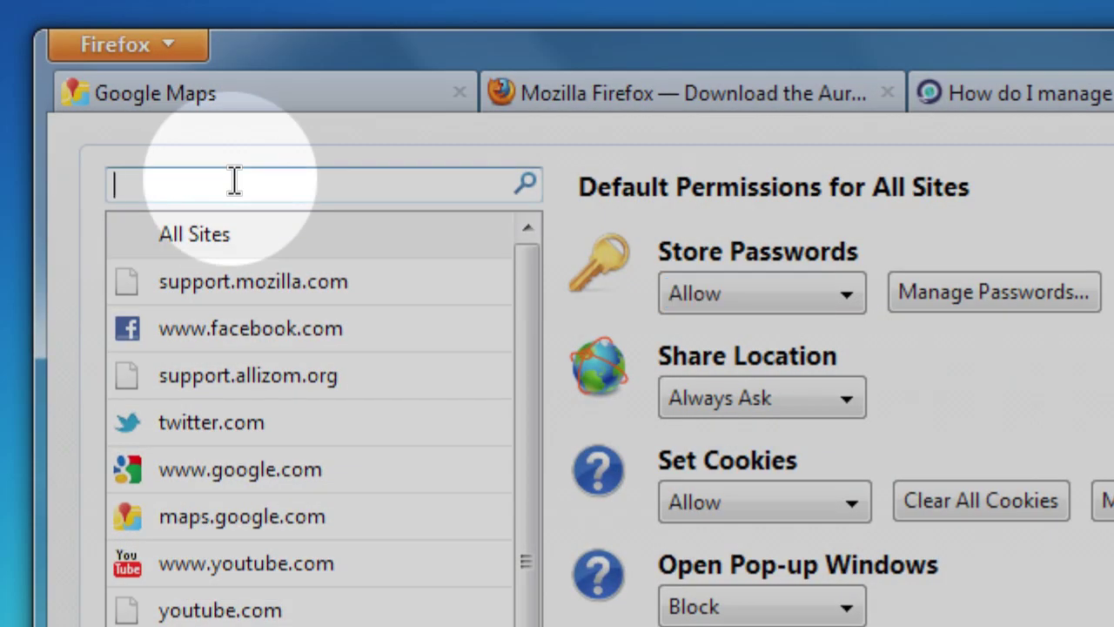
pyautogui.write('google')
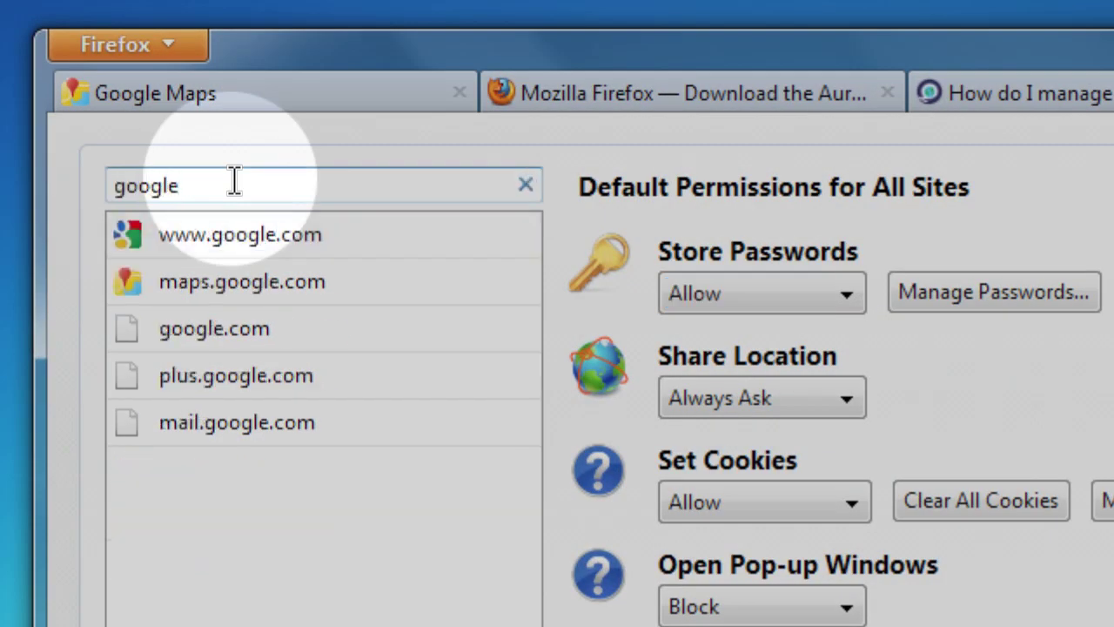
pyautogui.click(247, 285)
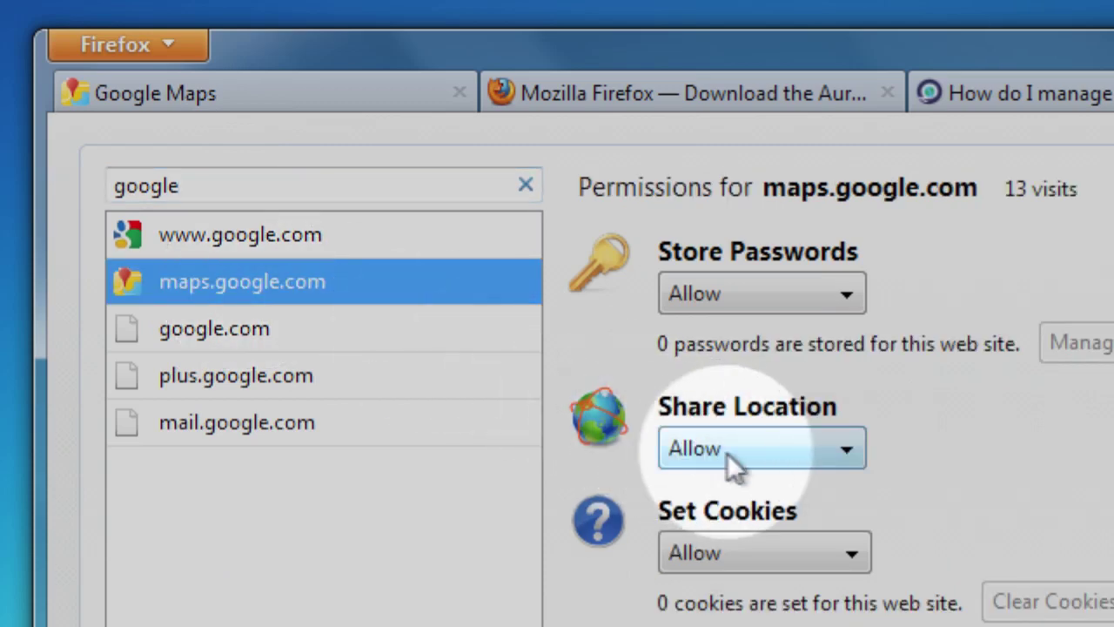
# - Set maps.google.com's Share Location to Block, then to Always Ask, and return to Google Maps
pyautogui.click(770, 447)
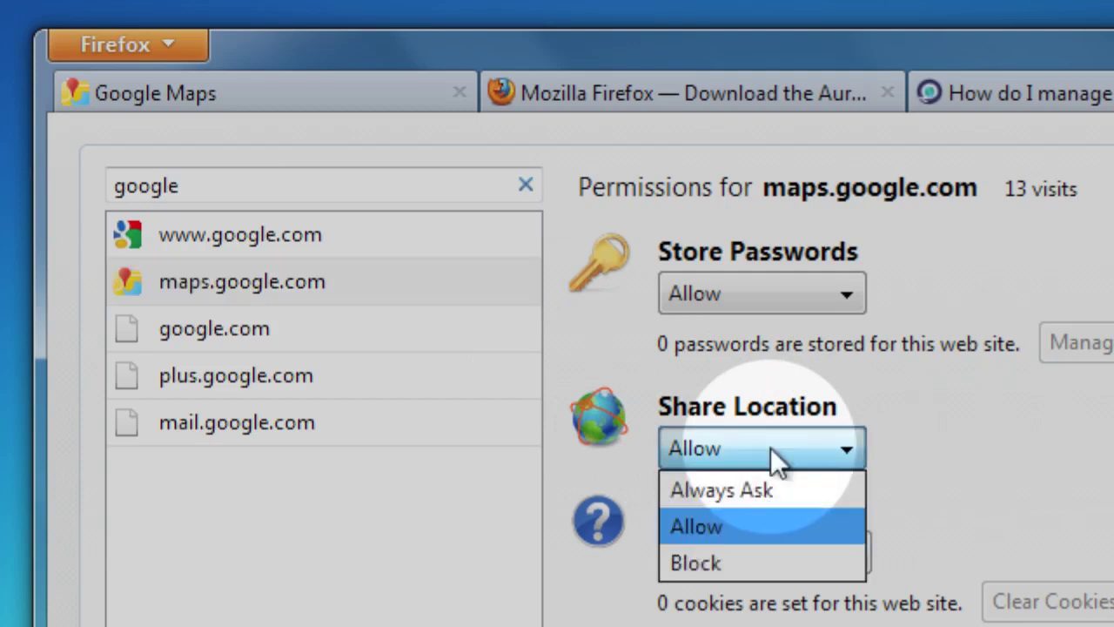
pyautogui.click(761, 553)
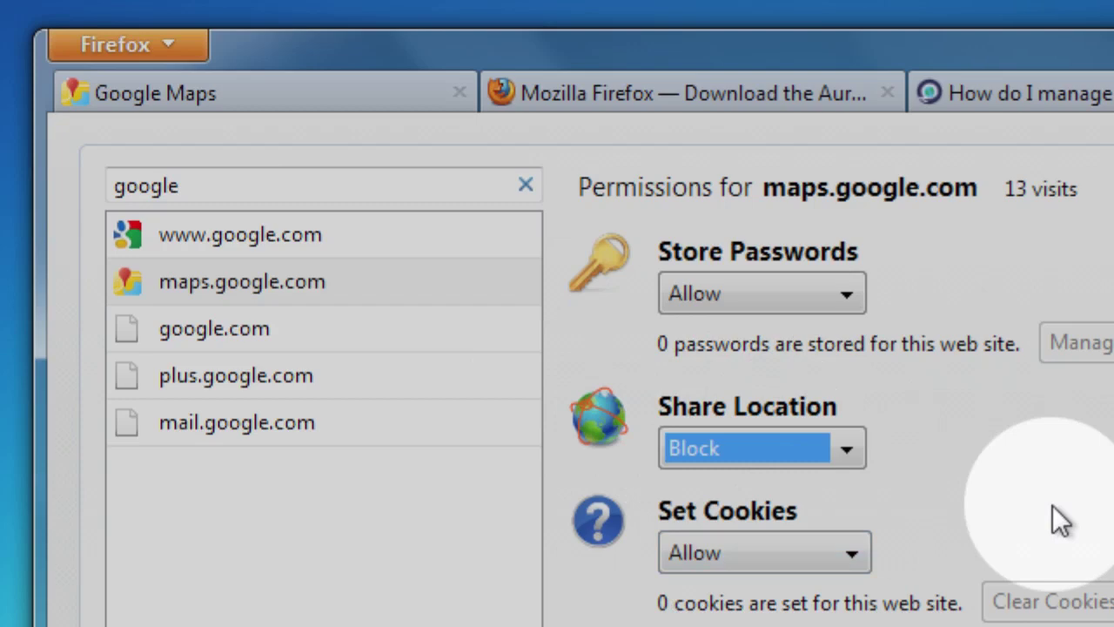
pyautogui.click(840, 449)
pyautogui.click(815, 494)
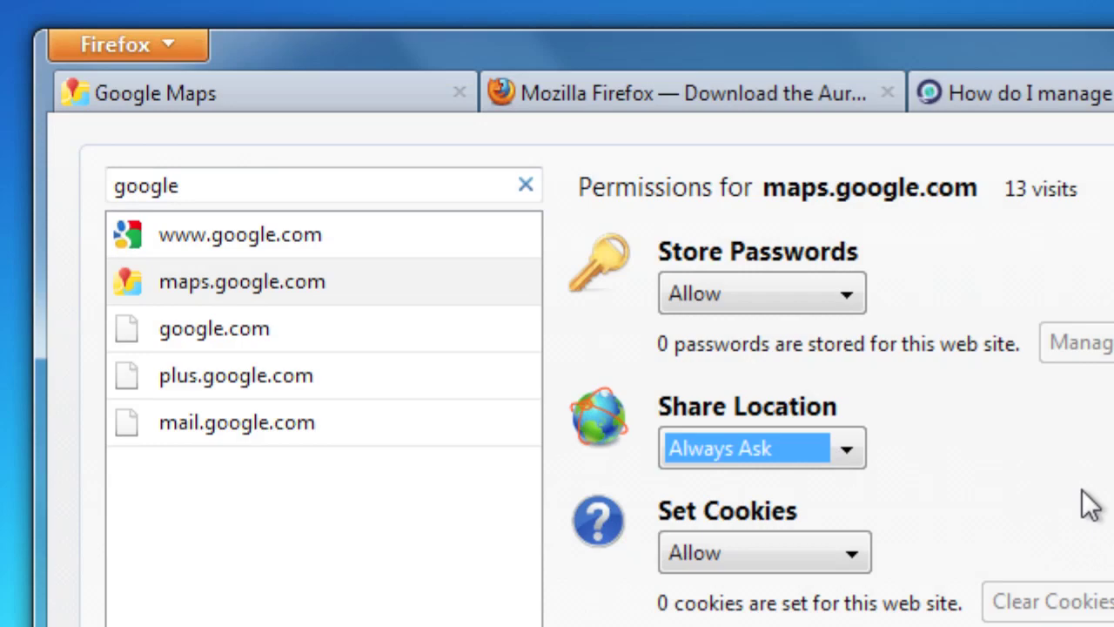
pyautogui.click(268, 99)
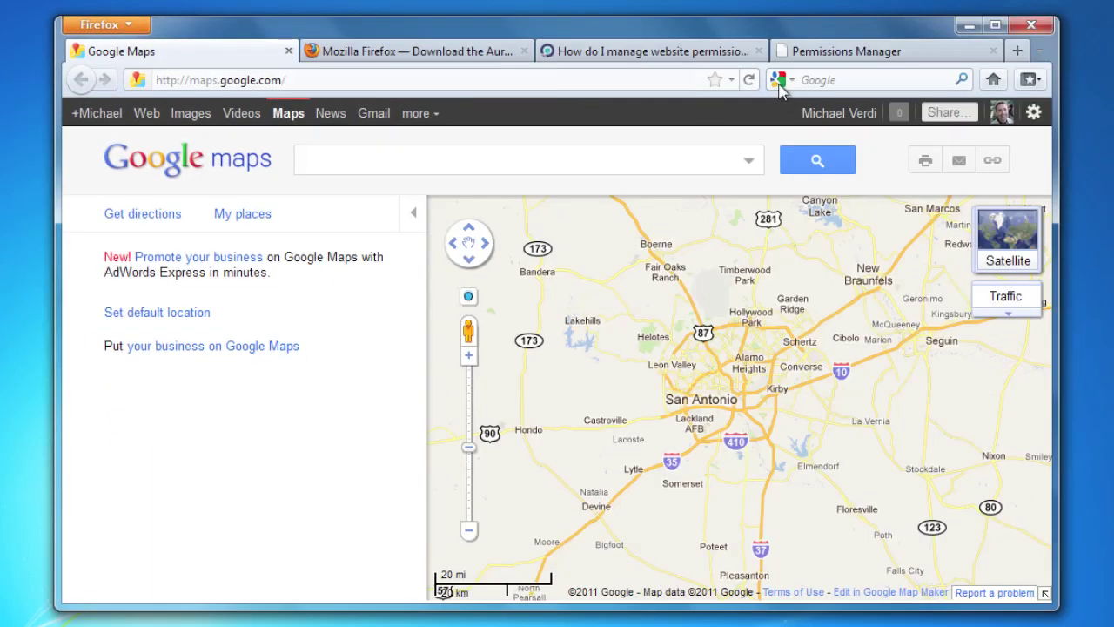
# - Reload Google Maps, request my location again, and close the sharing prompt without choosing
pyautogui.click(750, 80)
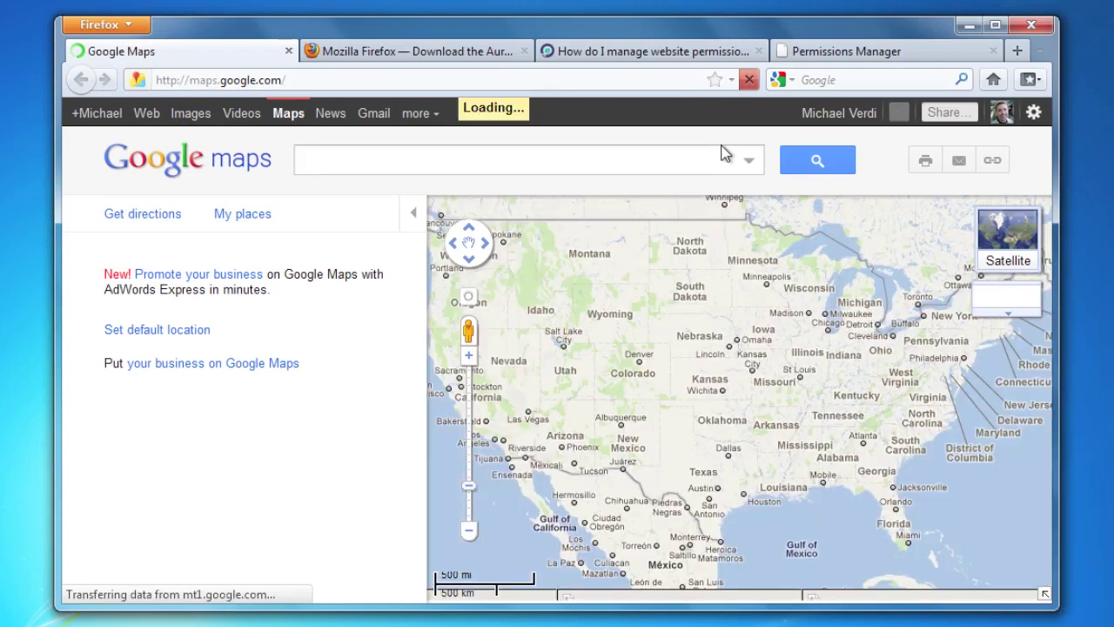
pyautogui.click(469, 299)
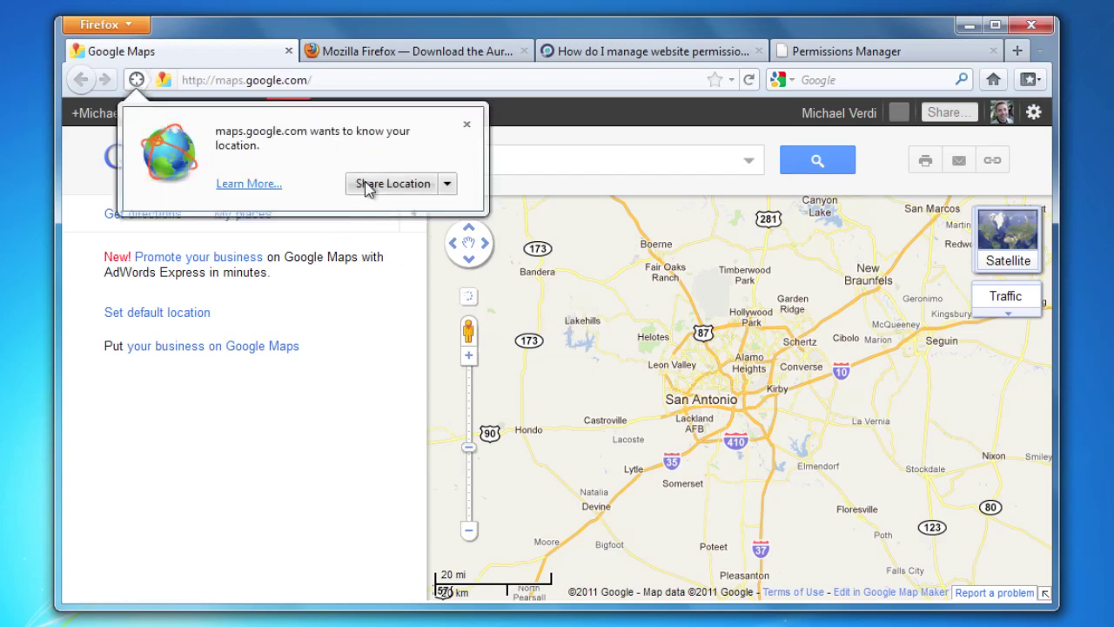
pyautogui.click(448, 186)
pyautogui.click(448, 185)
pyautogui.click(466, 125)
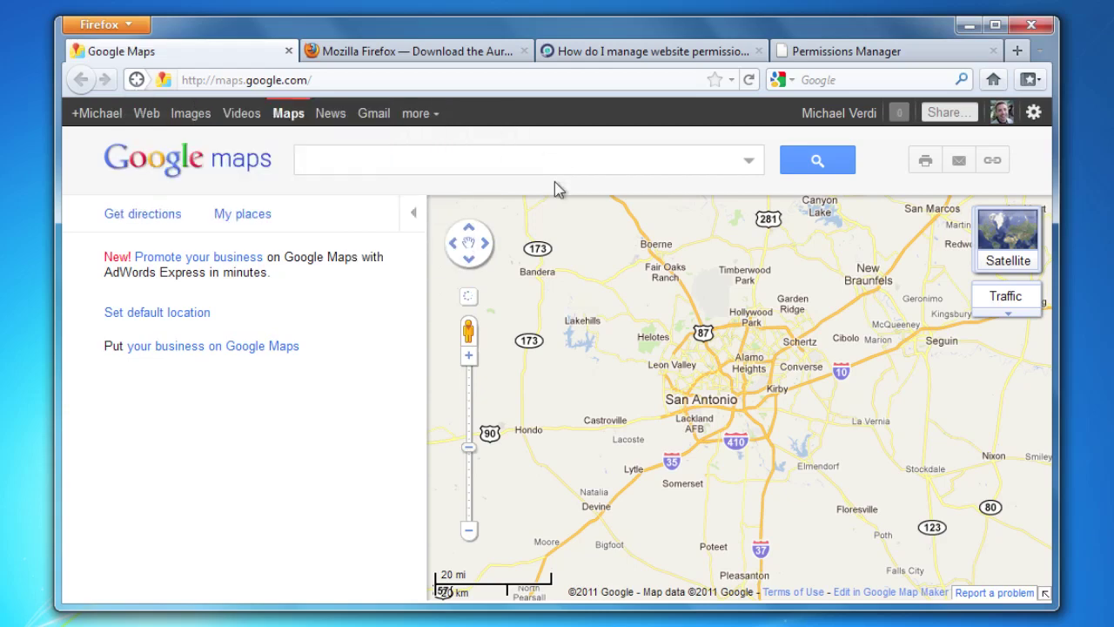
# - Pass through the Permissions Manager tab to the Firefox download page and scroll down it
pyautogui.click(837, 57)
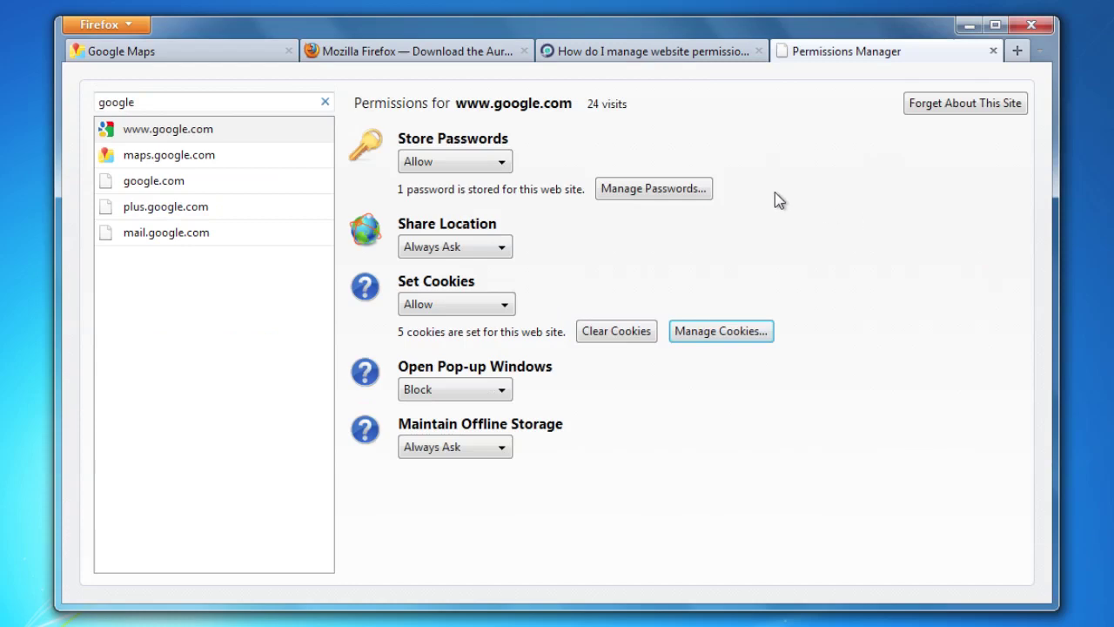
pyautogui.click(449, 57)
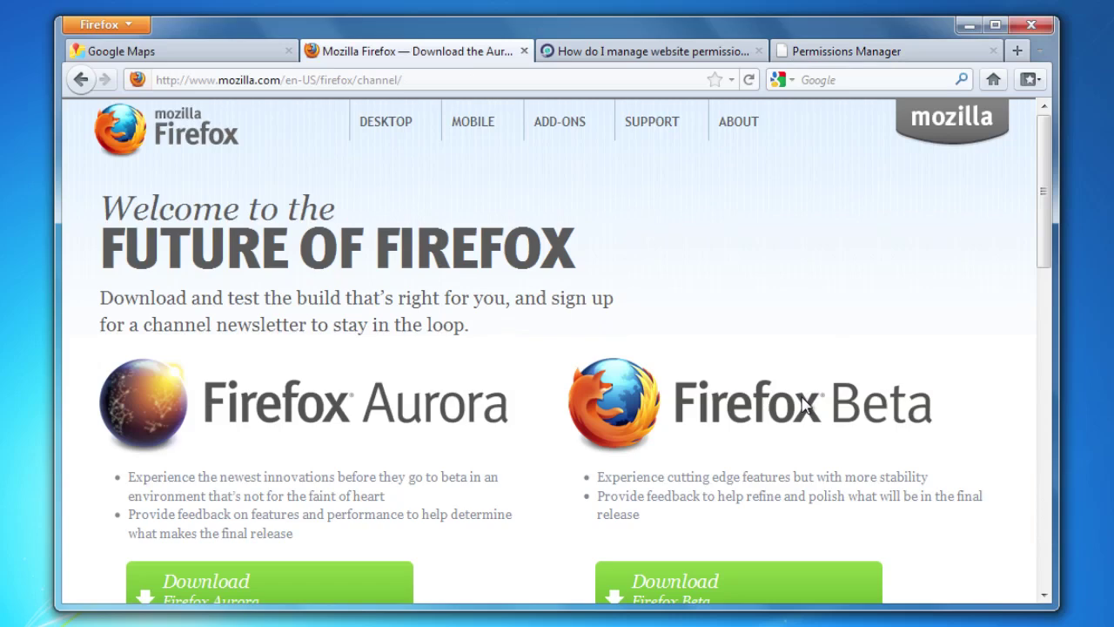
pyautogui.scroll(-2, 802, 396)
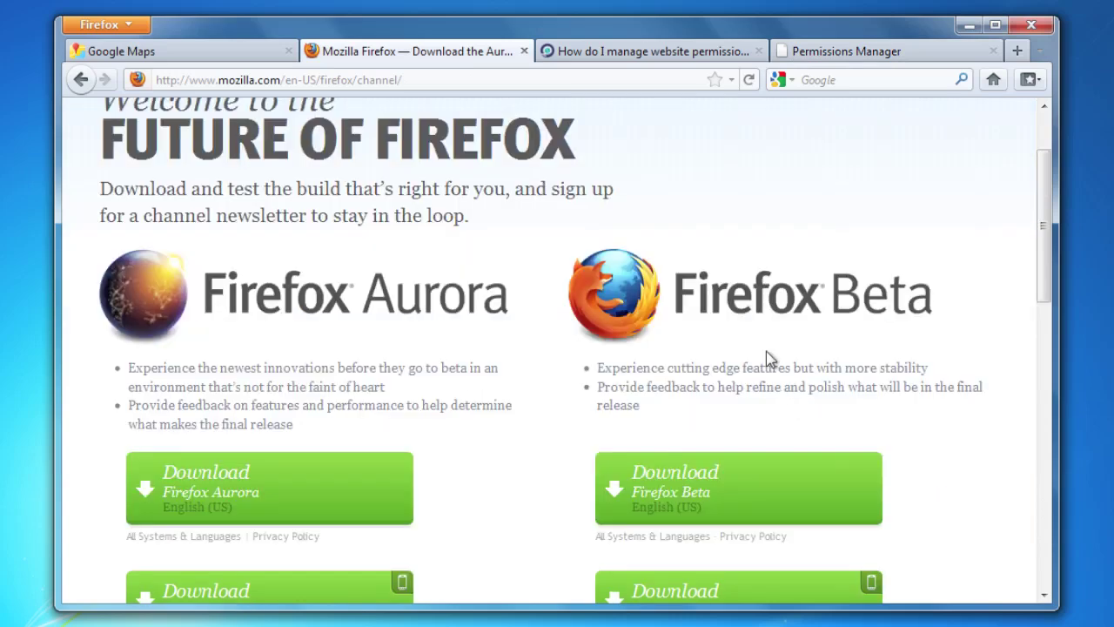